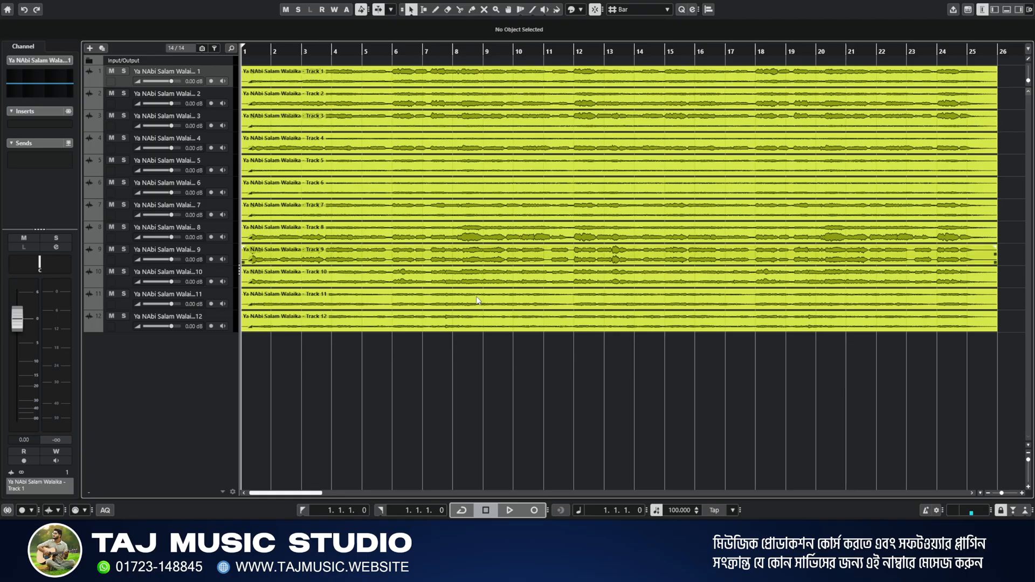
- Set the Track 1 event as the reference for audio alignment
click(596, 86)
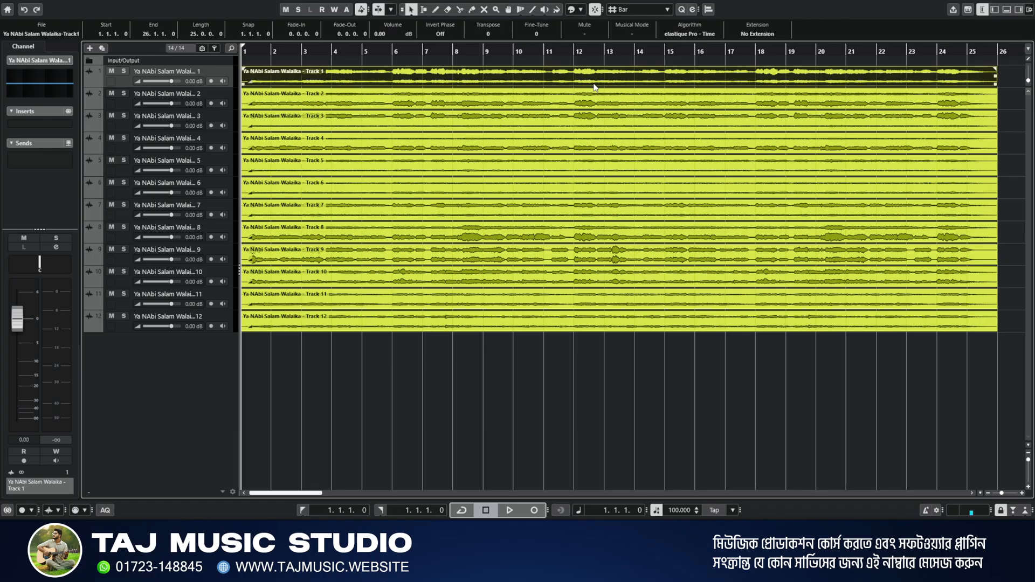
click(708, 10)
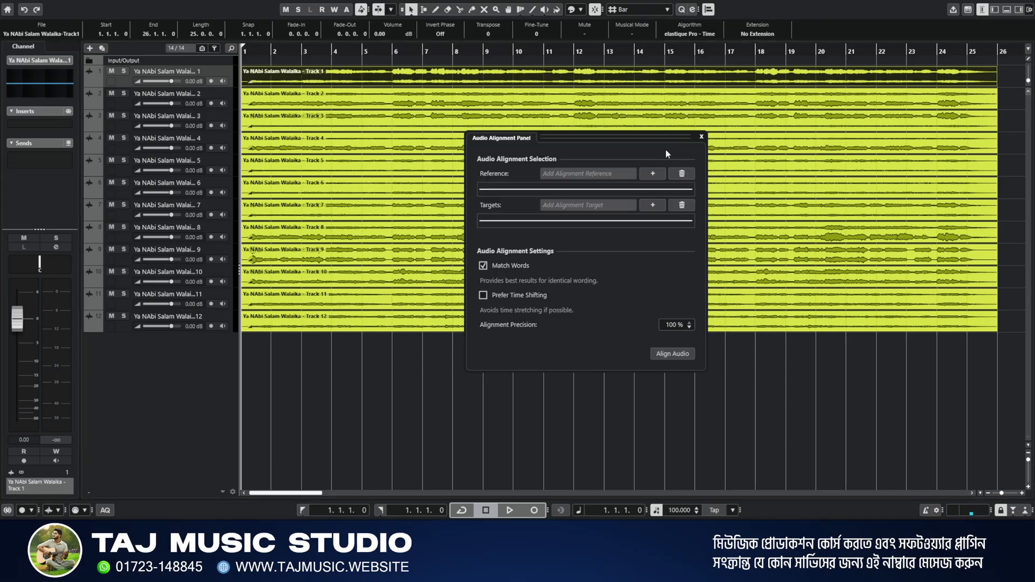
drag(524, 141, 479, 257)
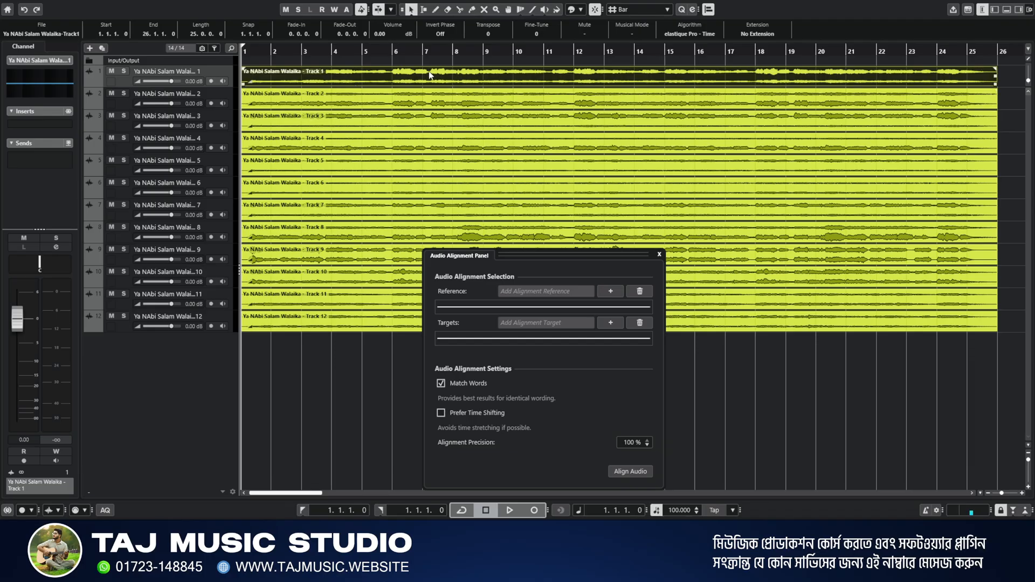
click(602, 291)
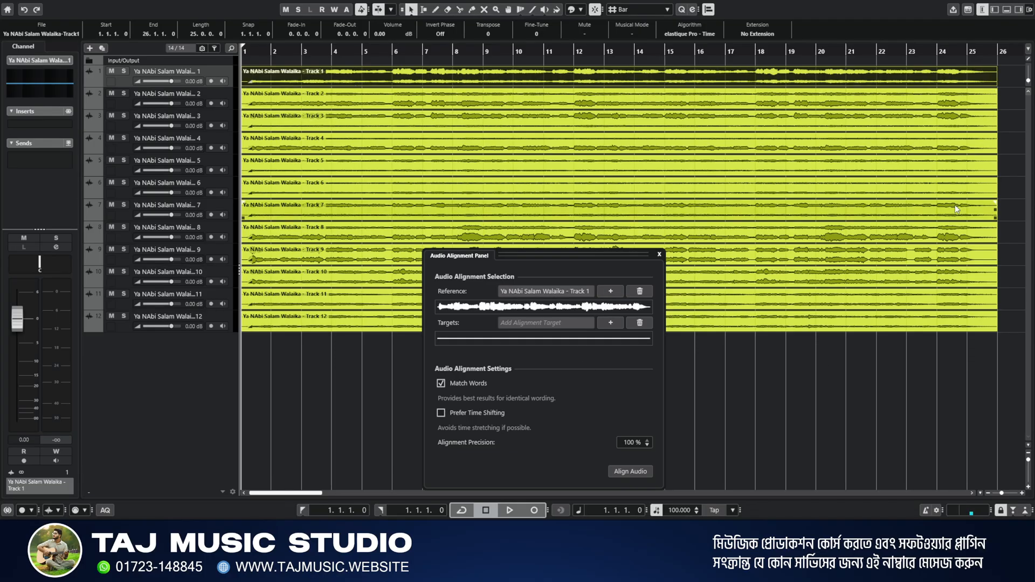
- Add the Track 2 to Track 12 events as alignment targets and align them with Match Words on at 100 % precision
drag(1011, 101, 875, 332)
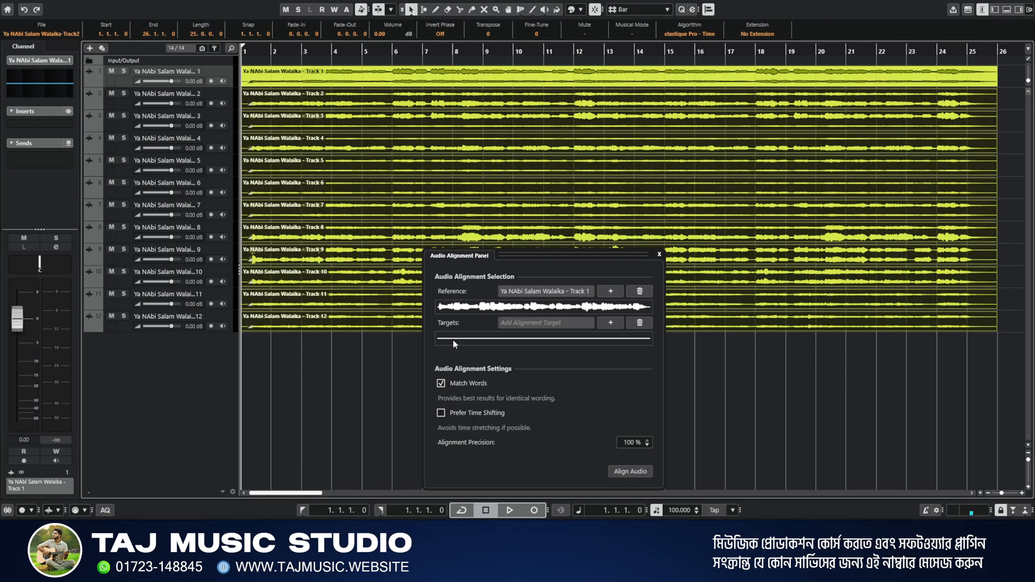
click(611, 323)
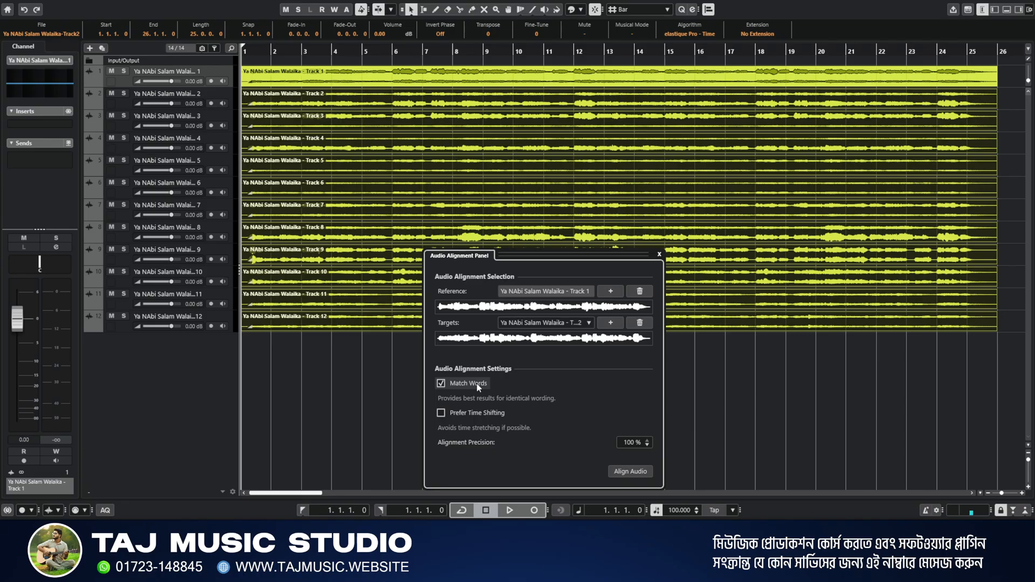
click(635, 473)
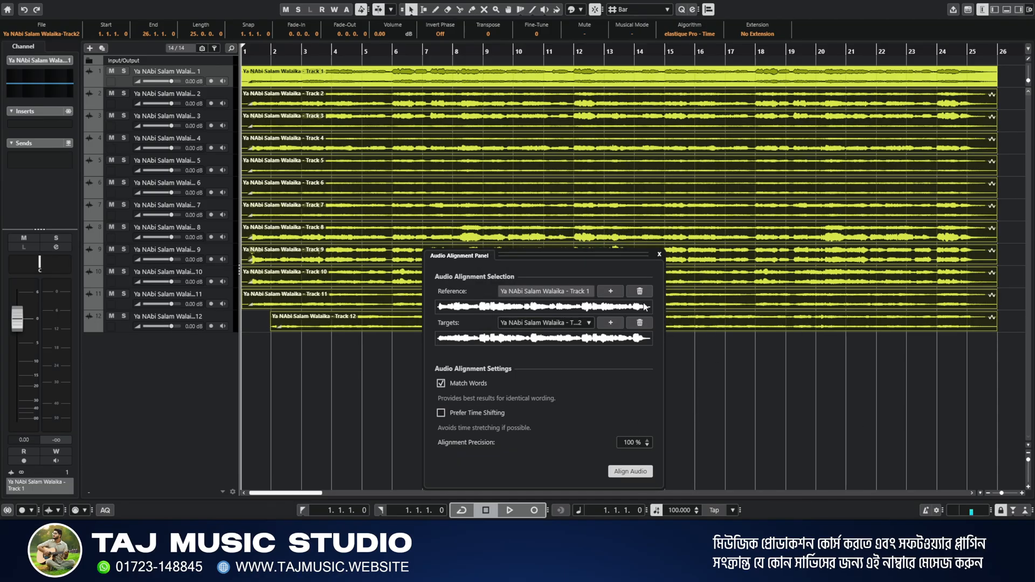
click(659, 255)
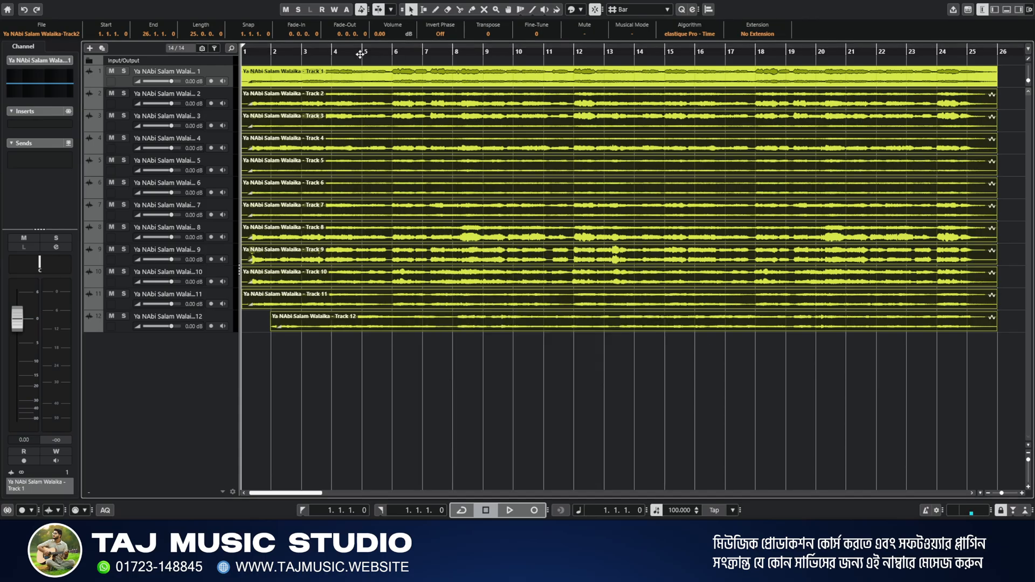
- Apply the VocAlignPro extension to the events on all twelve tracks
scroll(393, 59, up, 3)
scroll(393, 58, up, 6)
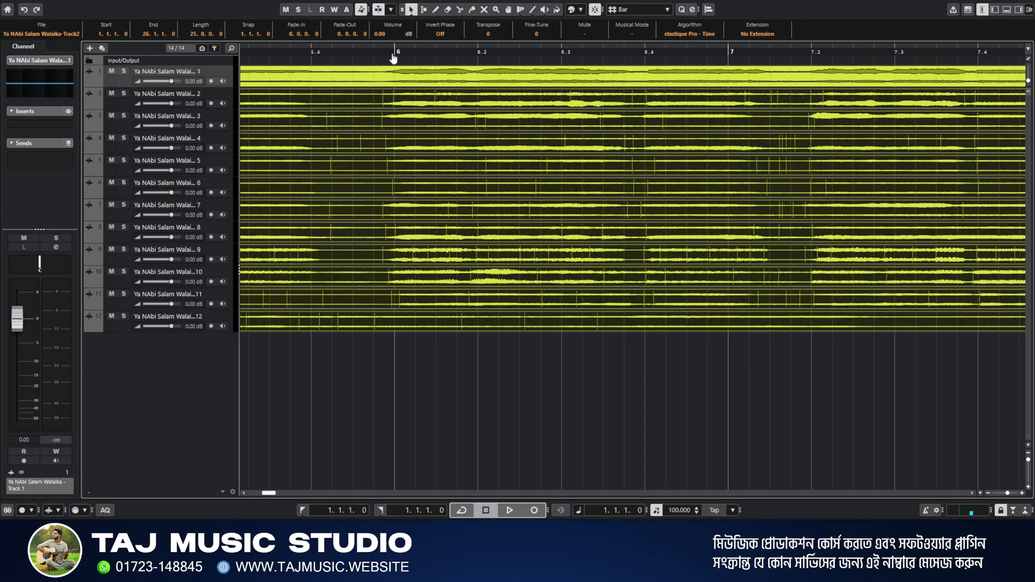
scroll(393, 57, down, 10)
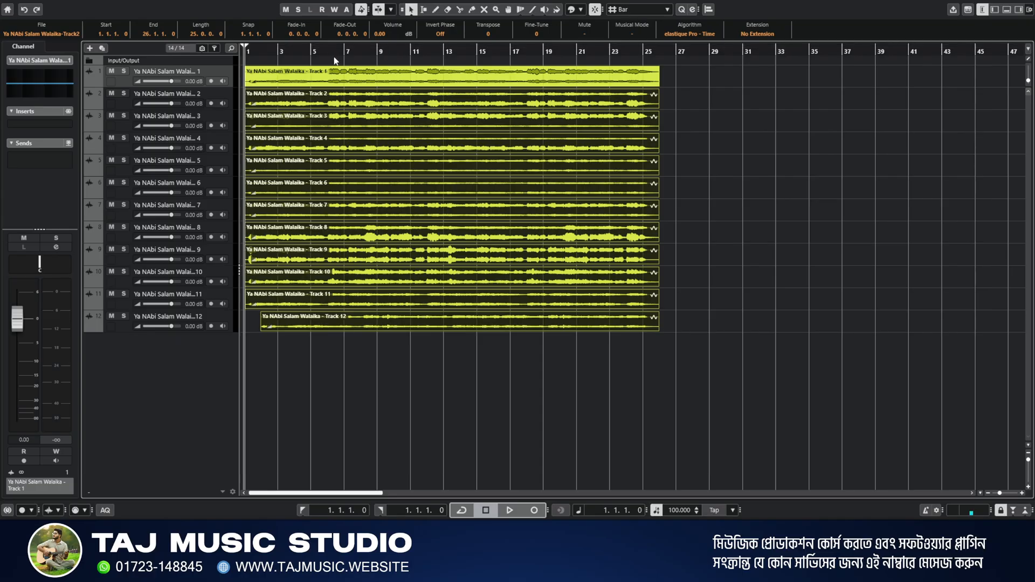
scroll(277, 54, up, 2)
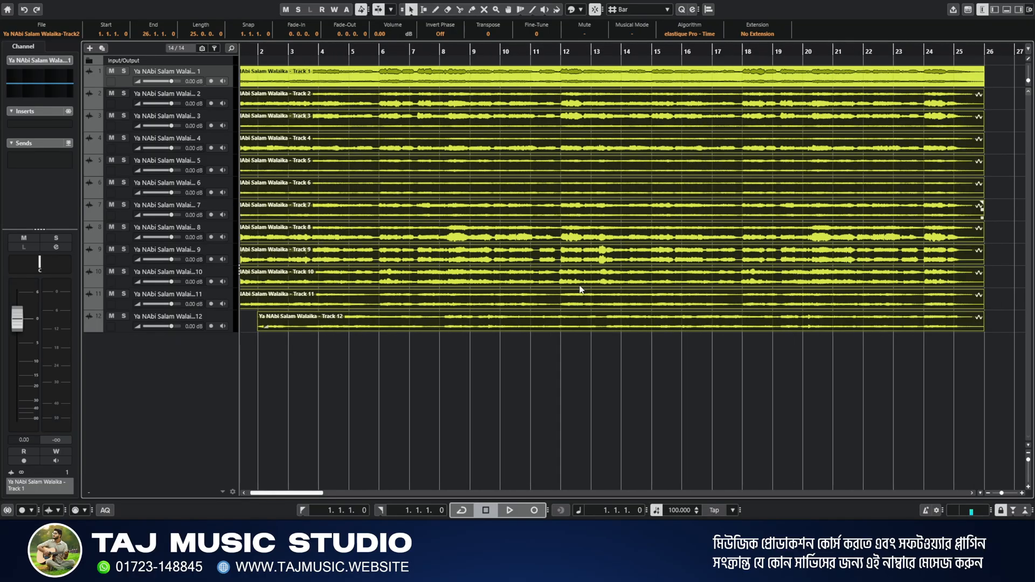
click(301, 485)
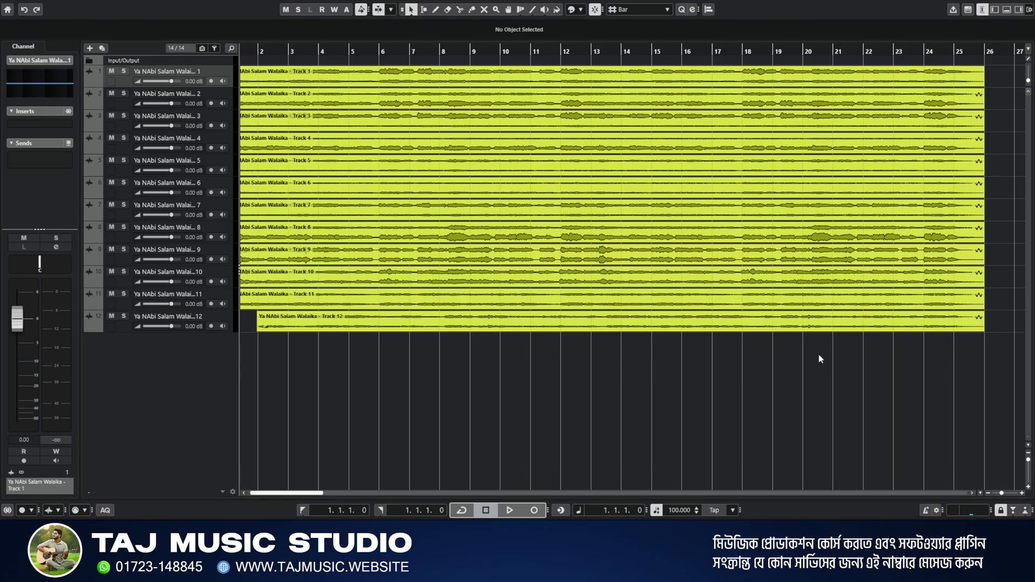
click(584, 86)
drag(1010, 86, 848, 361)
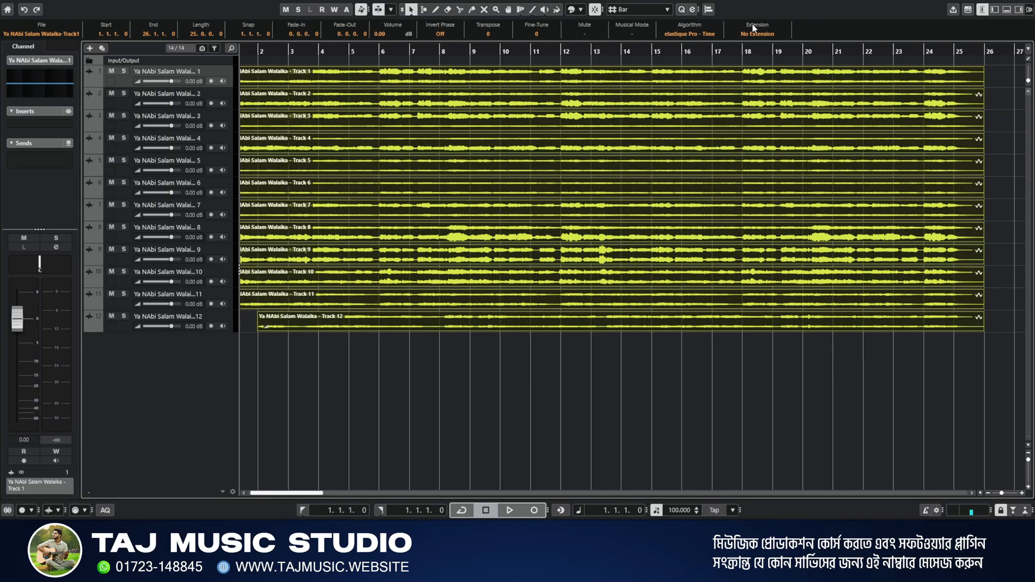
click(756, 34)
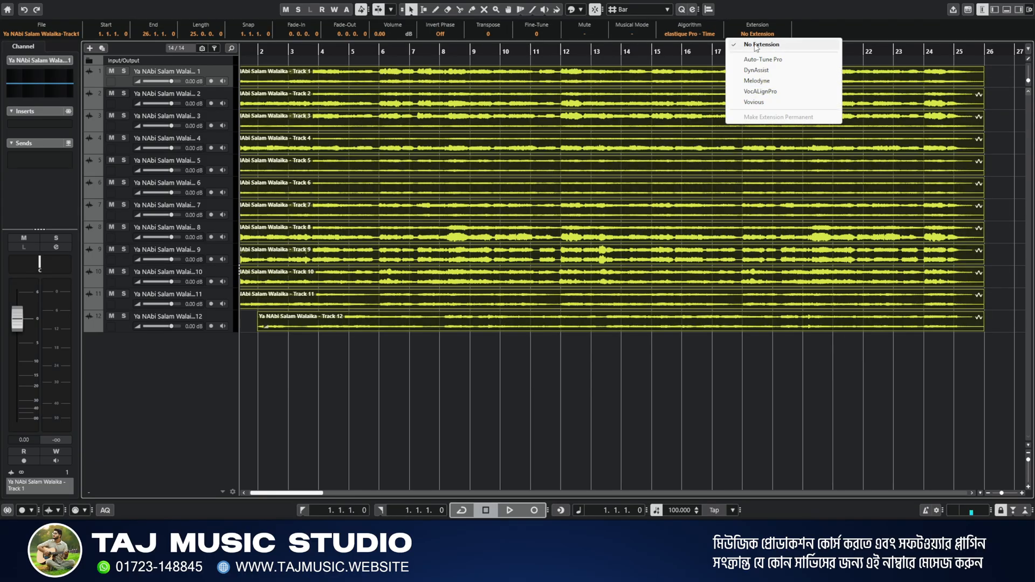
click(766, 93)
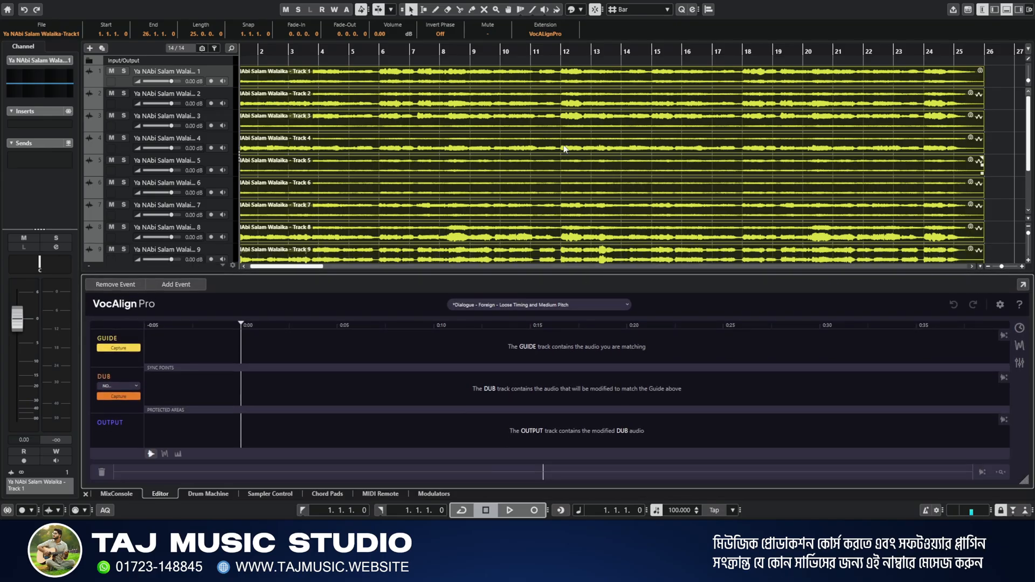
- Capture only the Track 1 event as the VocAlign guide
key(g)
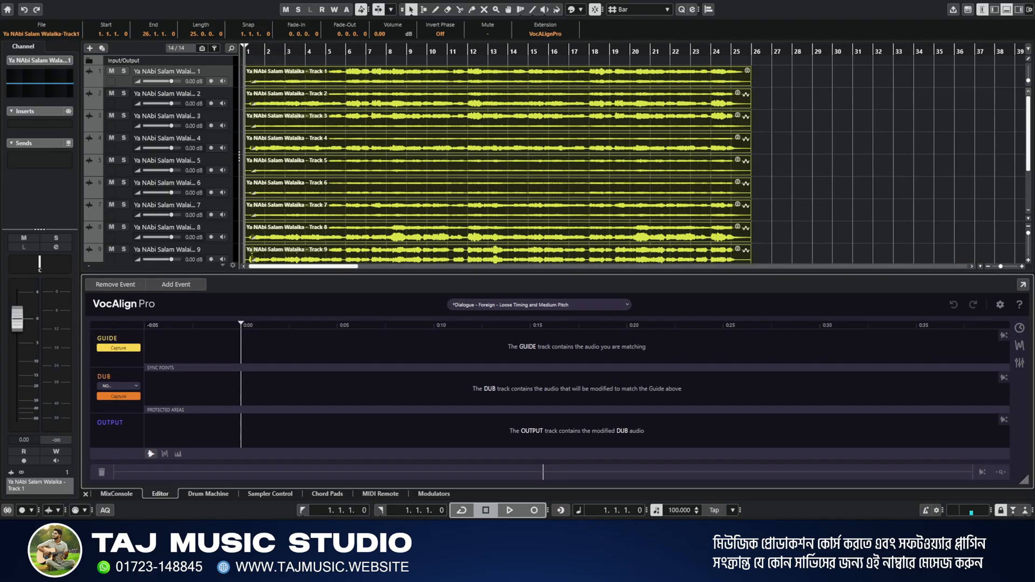
scroll(845, 149, down, 3)
drag(1028, 237, 1028, 237)
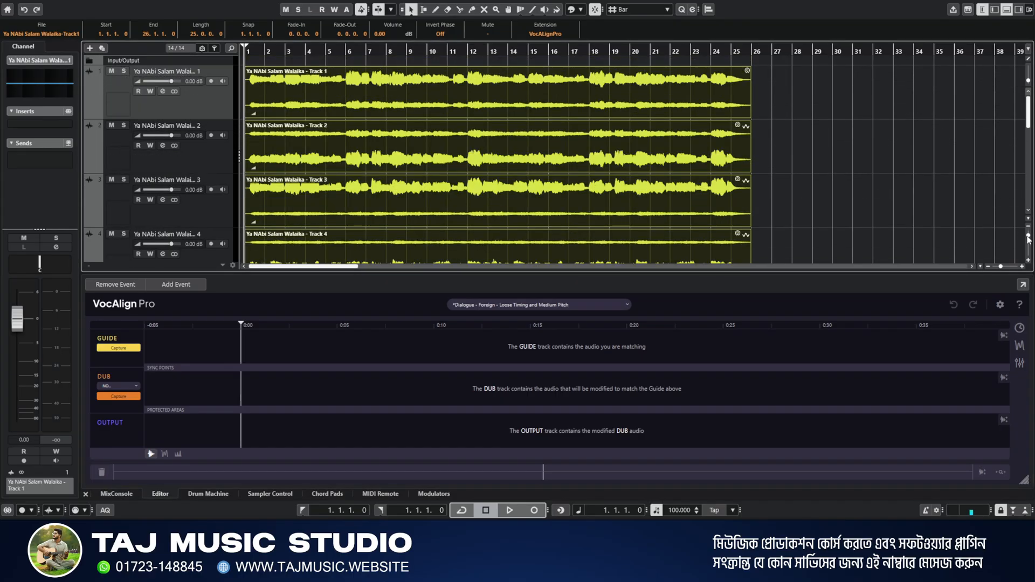
click(653, 127)
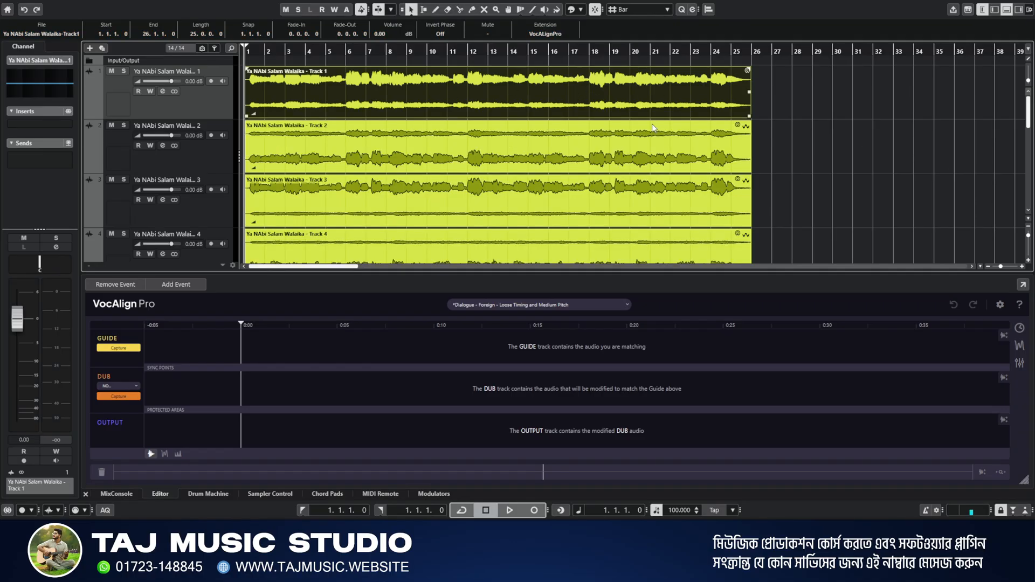
click(1029, 227)
click(1029, 227)
click(1029, 227)
click(1029, 227)
click(1029, 227)
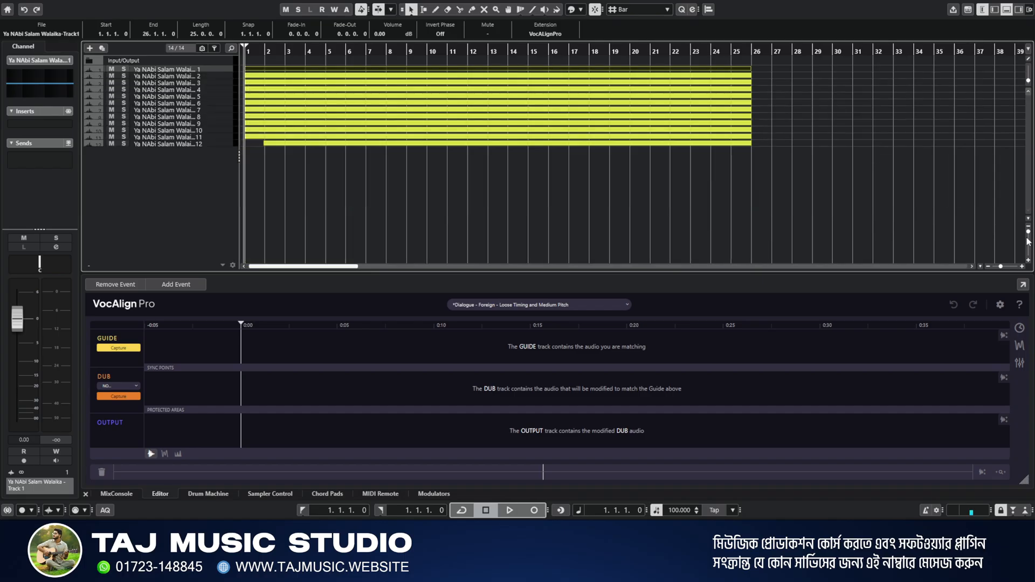
click(1030, 261)
click(1029, 261)
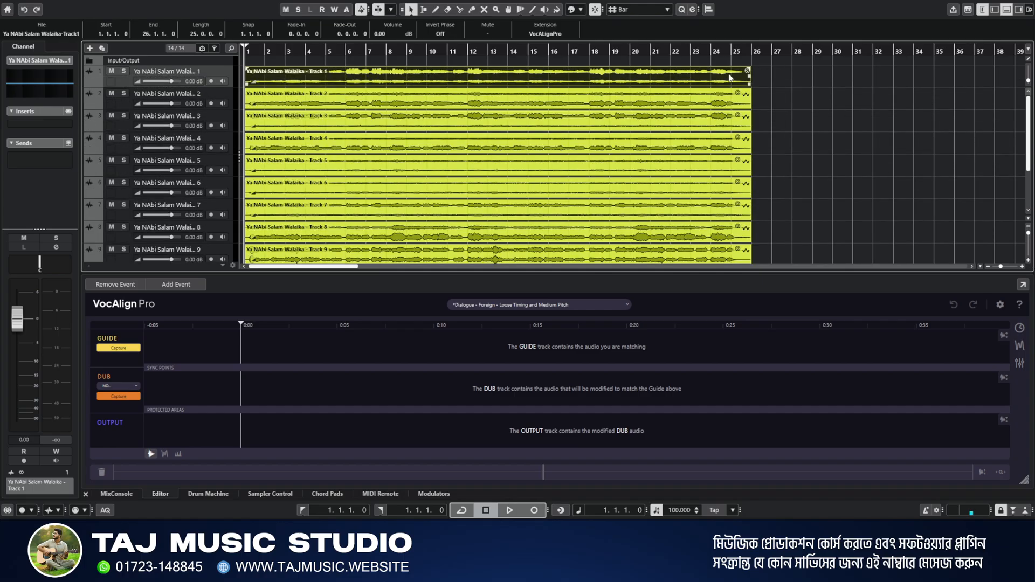
click(112, 348)
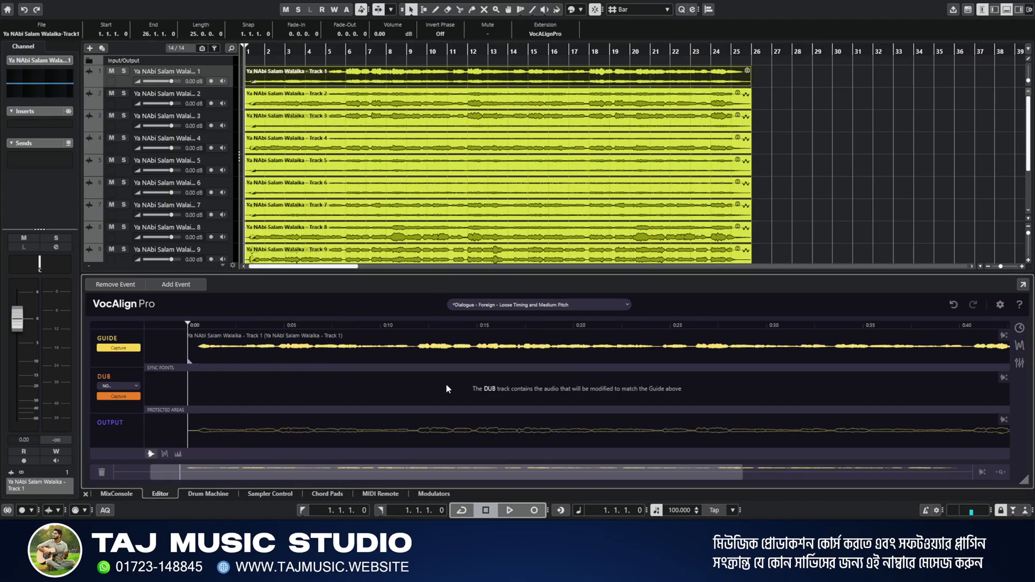
- Capture the events of Tracks 2 to 12 as the VocAlign dubs
drag(772, 99, 620, 266)
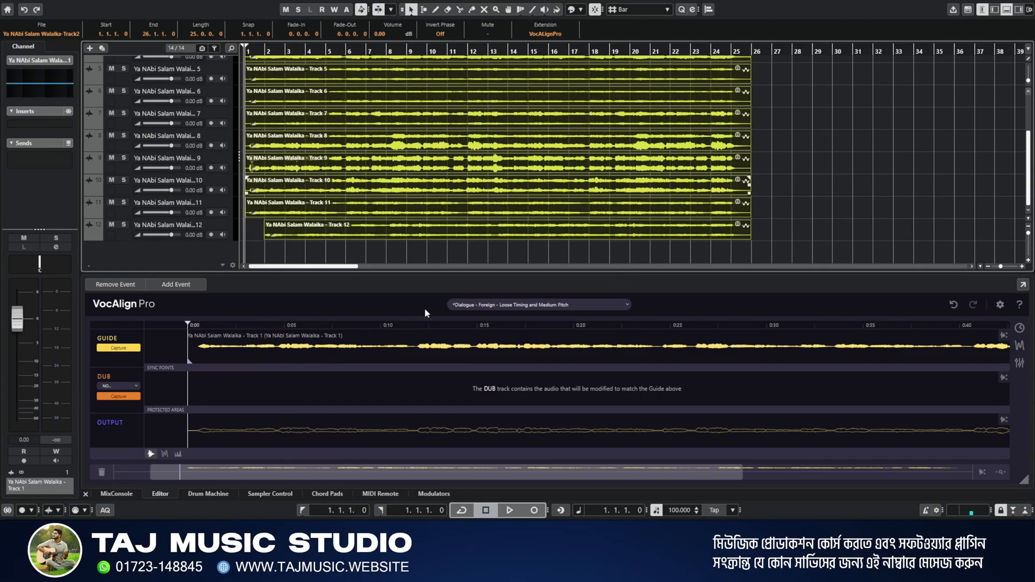
click(113, 400)
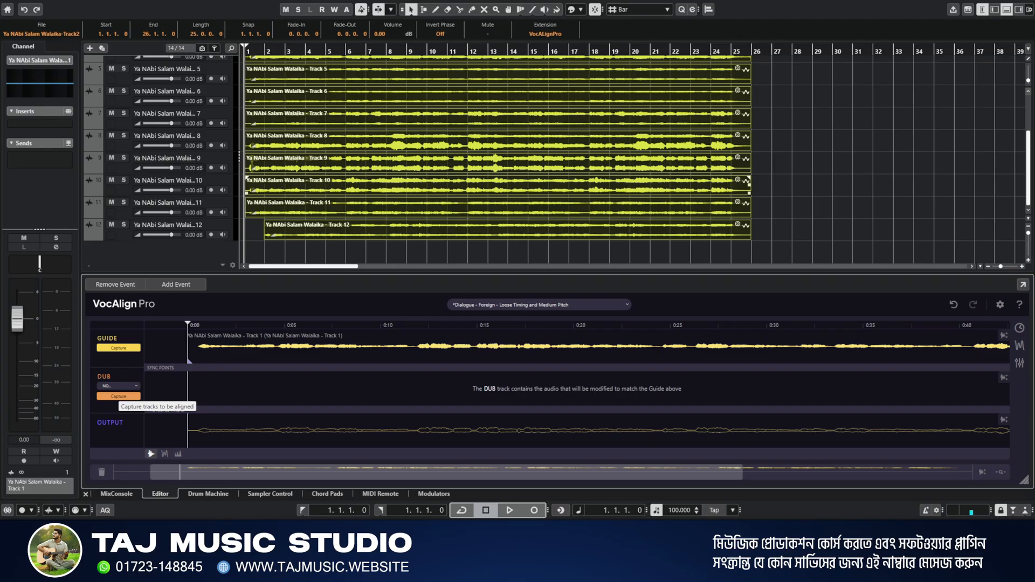
click(118, 397)
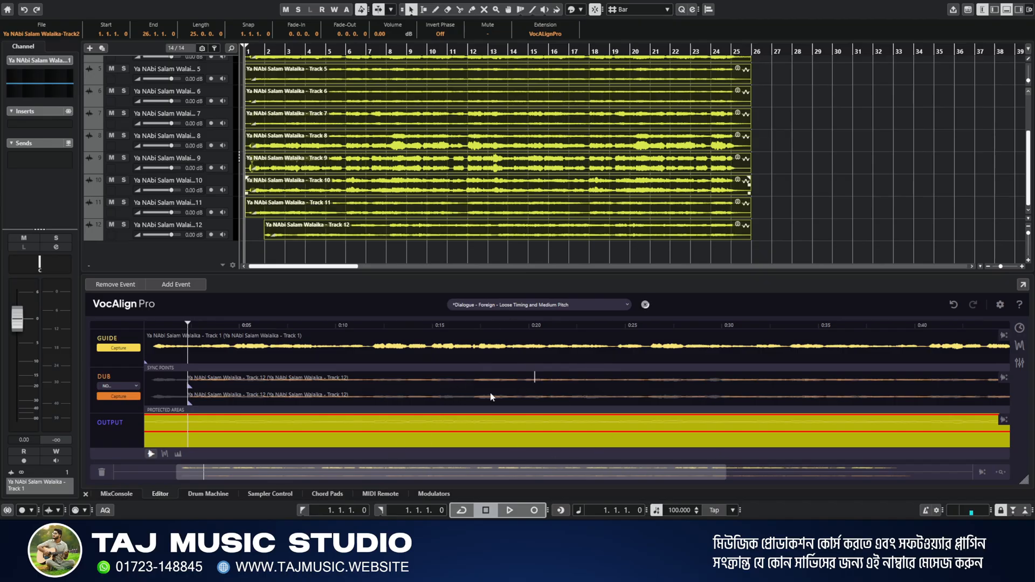
- Check the captured dubs from Track 9 to Track 12 and listen to a short passage of the tracks
click(586, 165)
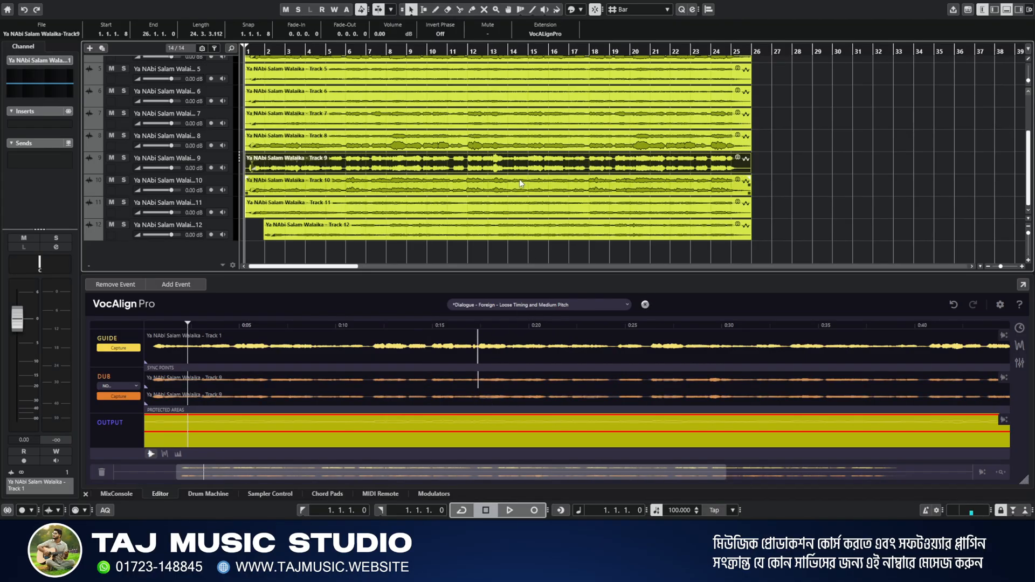
key(Down)
key(Down)
key(Down)
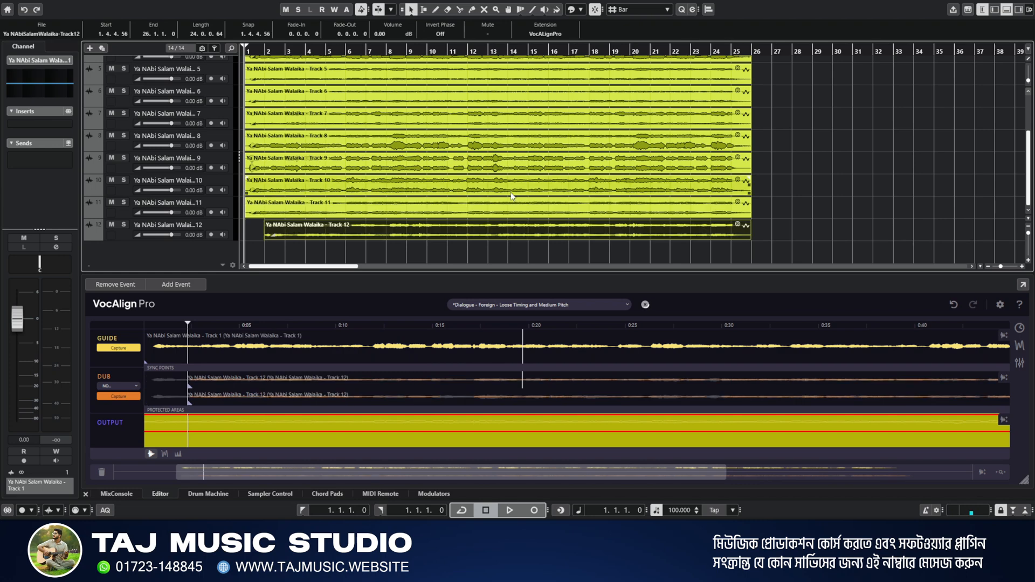
scroll(806, 146, up, 3)
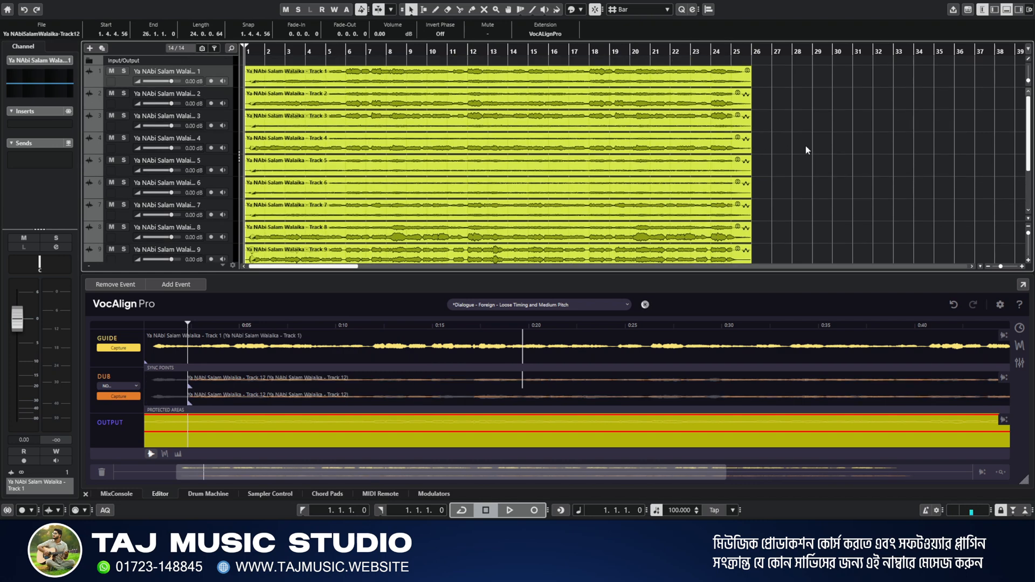
click(341, 52)
key(space)
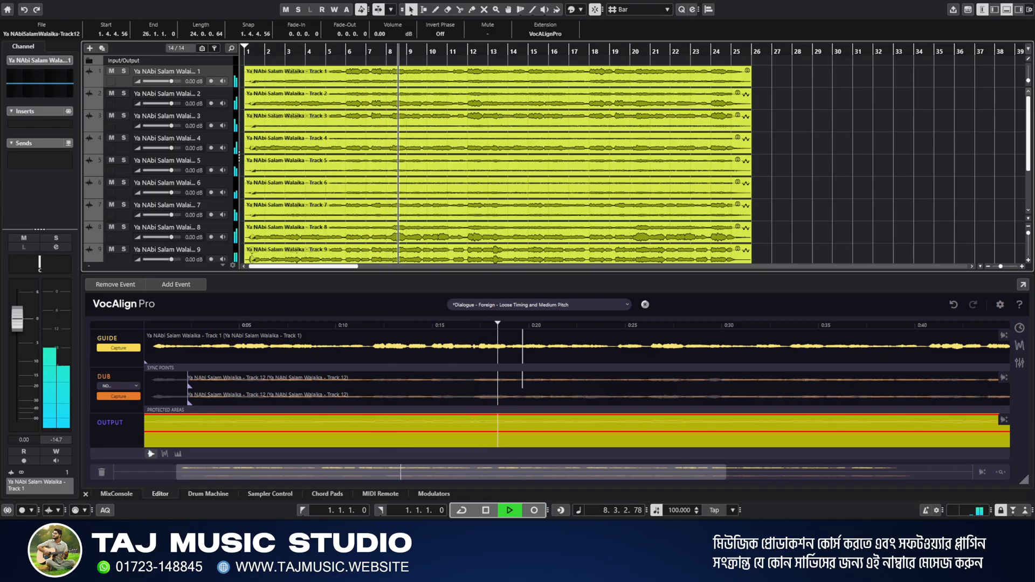
key(space)
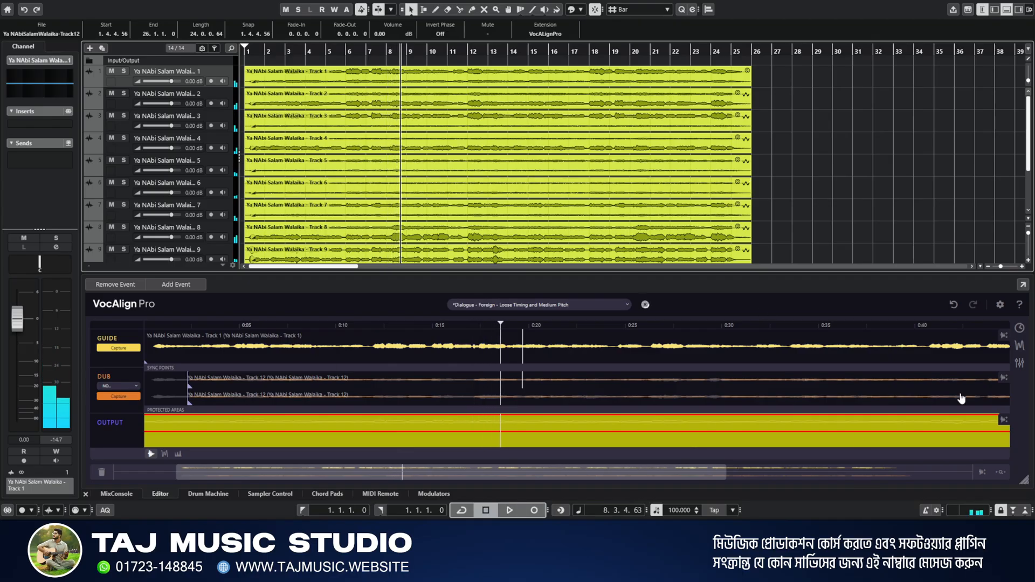
- Examine the VocAlign timing, pitch matching, pitch range and formant settings, leaving only the timing settings open
click(1020, 328)
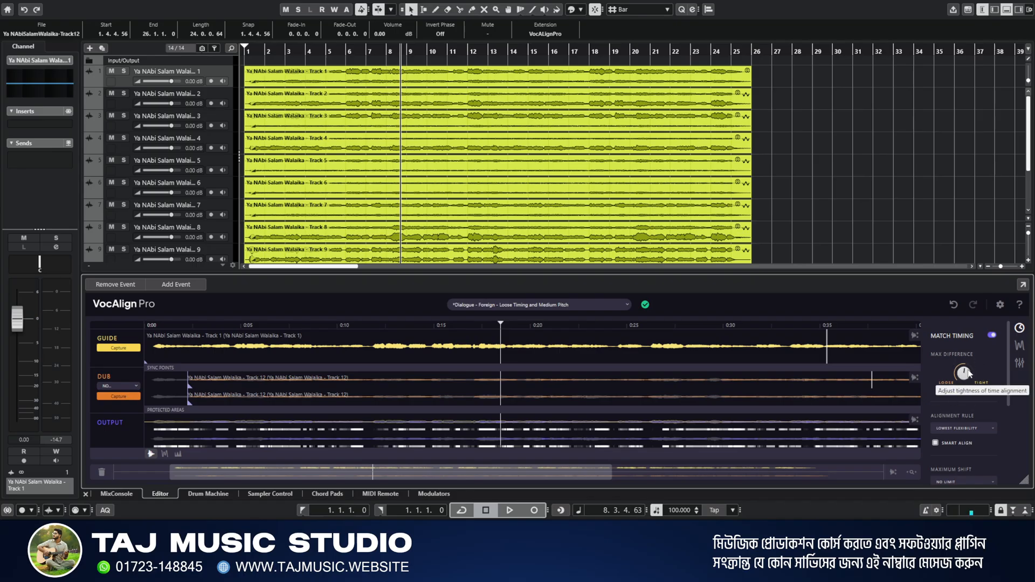
scroll(997, 403, down, 2)
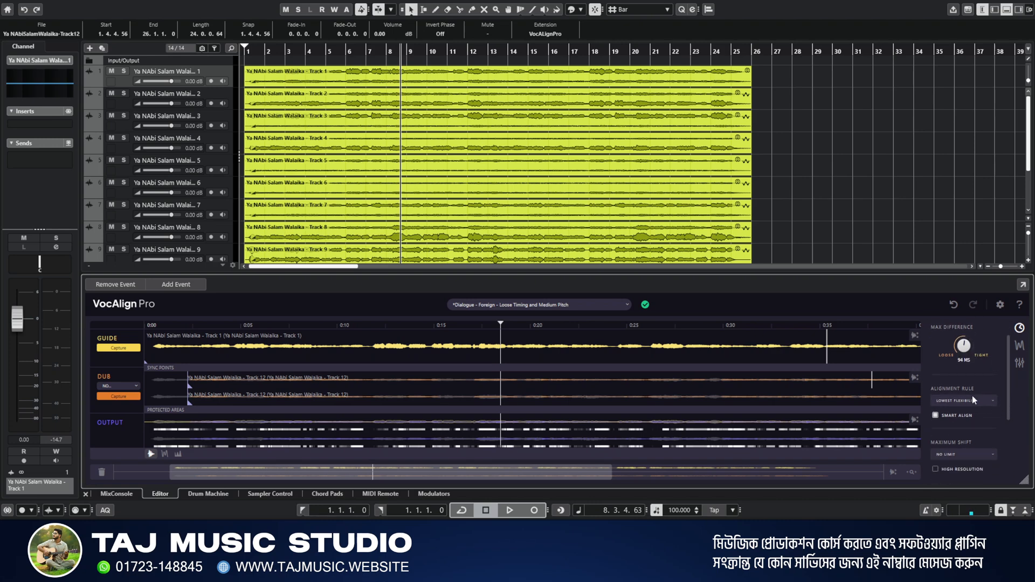
click(1020, 345)
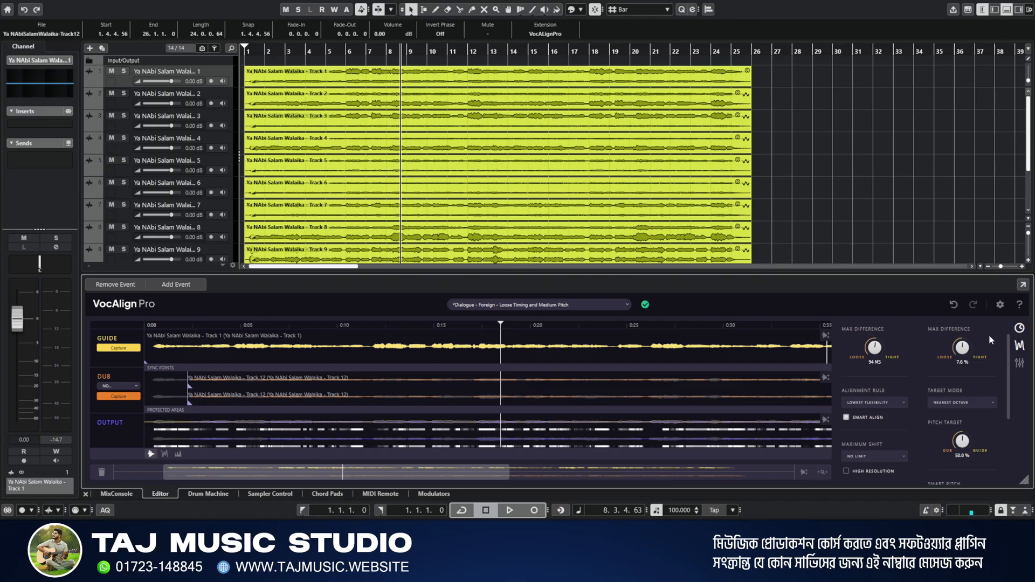
click(1020, 363)
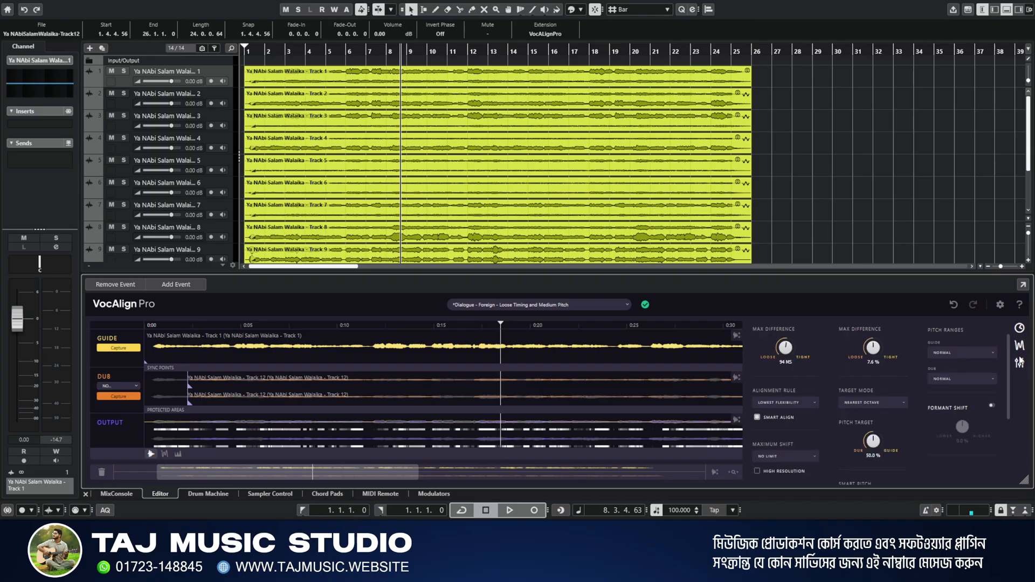
click(1019, 363)
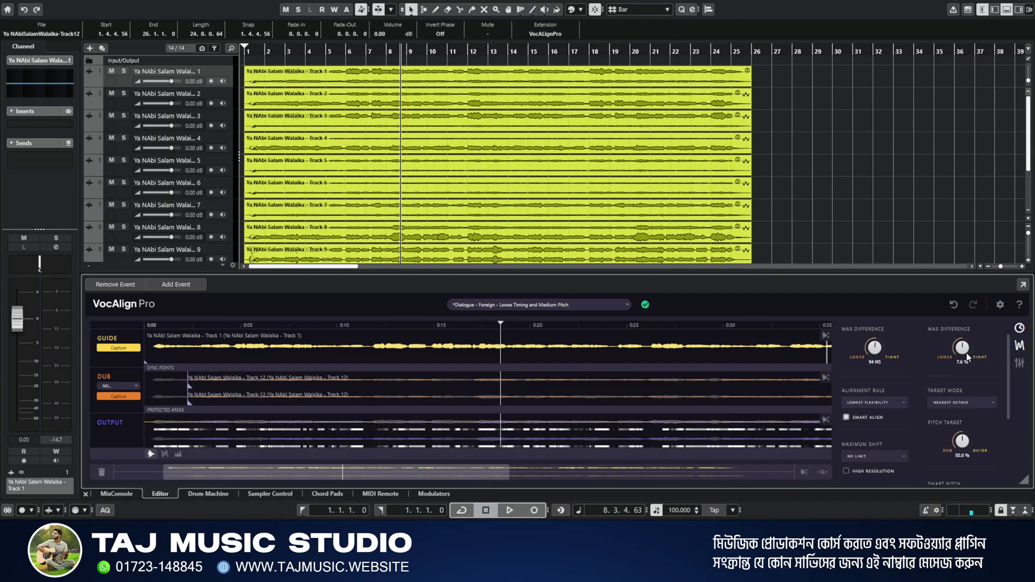
click(1020, 345)
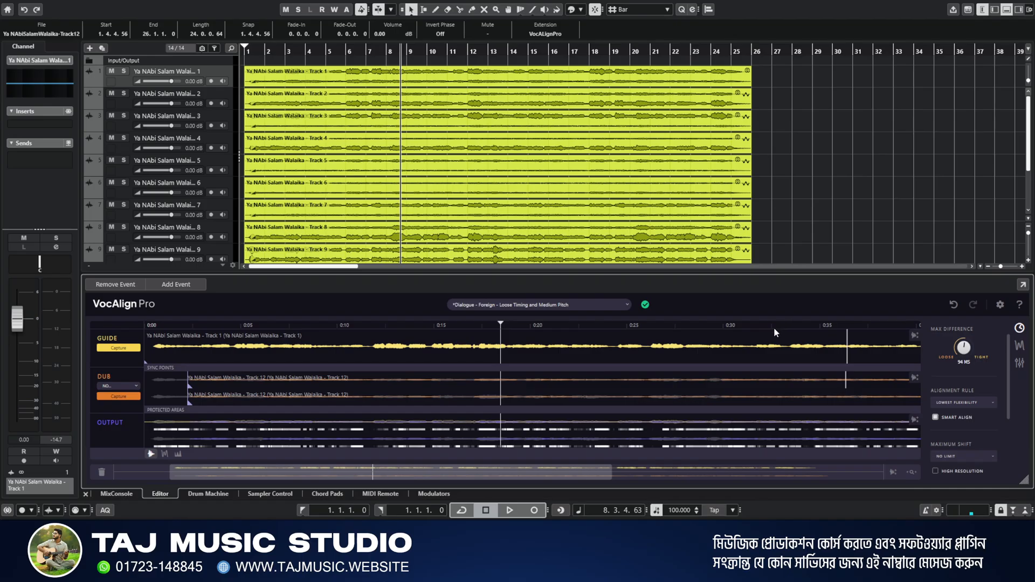
- Look over the available VocAlign presets without choosing another one
click(522, 196)
click(532, 309)
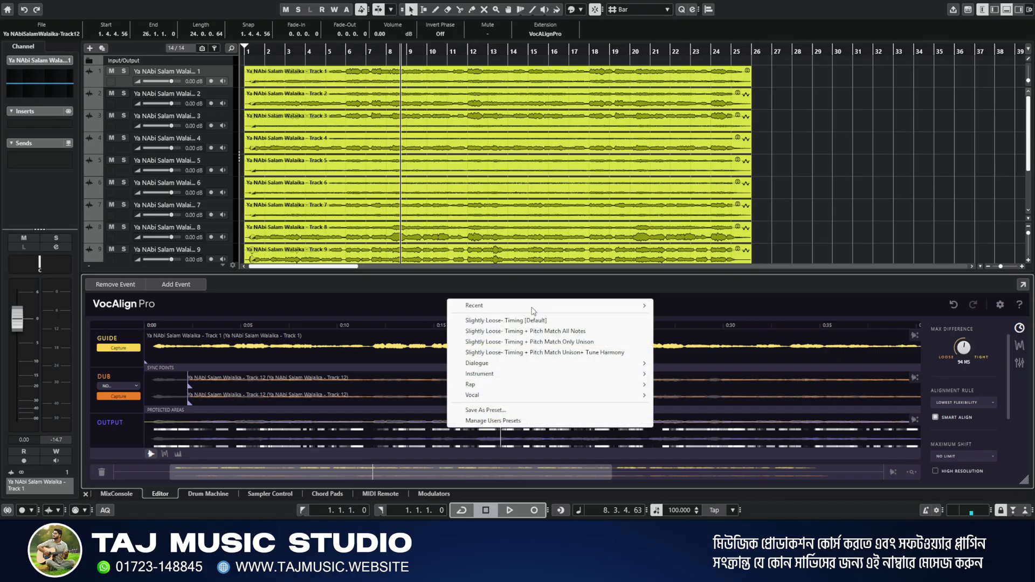
click(731, 277)
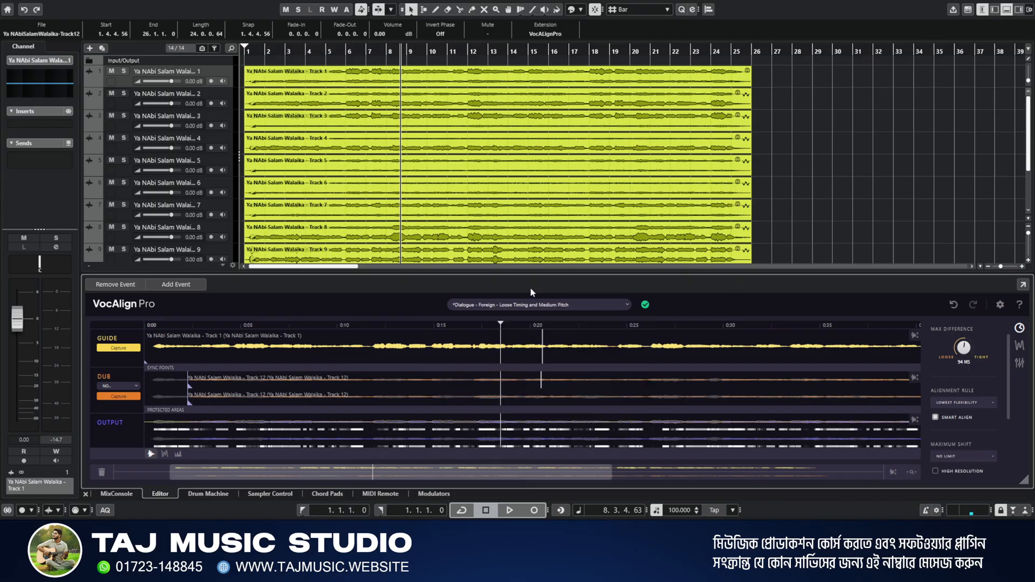